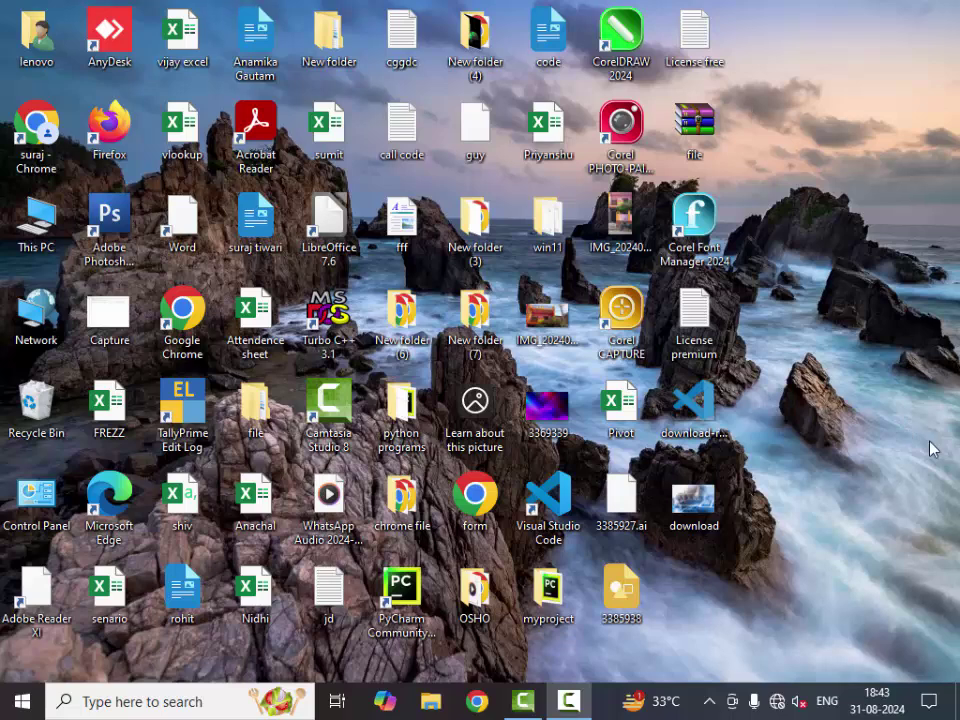
Step: Refresh the desktop, then search 'ex' from Start and launch Excel
right_click(821, 129)
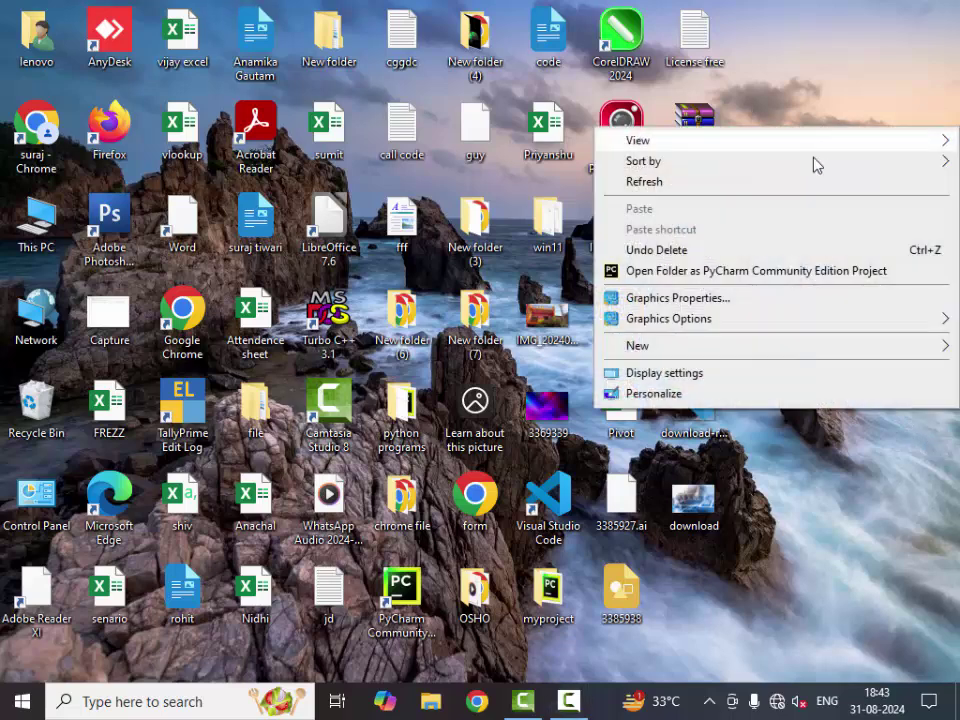
left_click(813, 188)
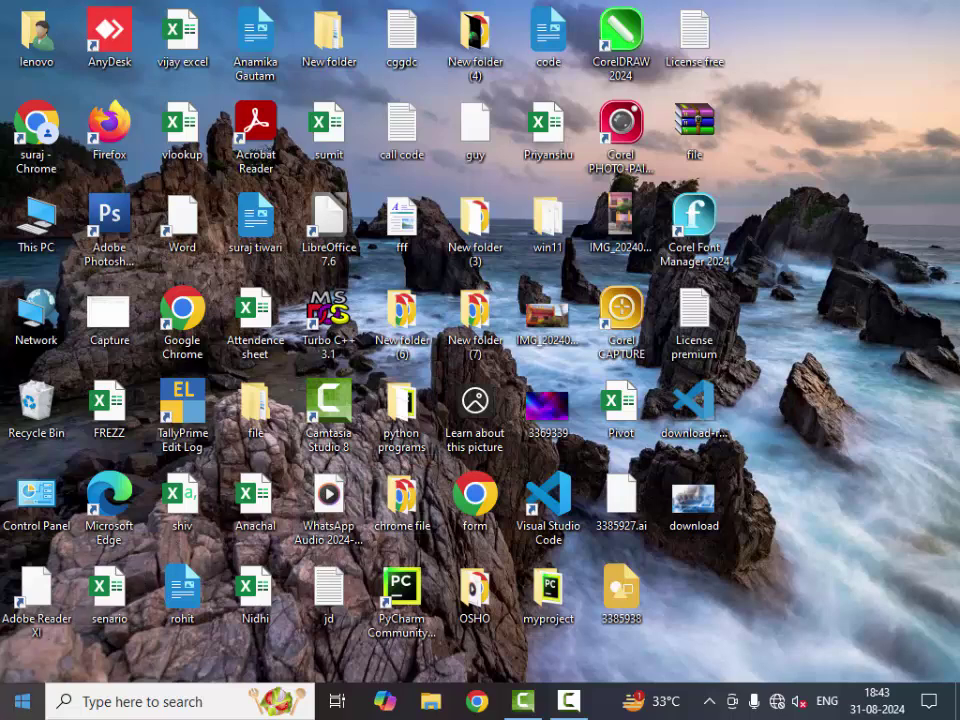
left_click(22, 701)
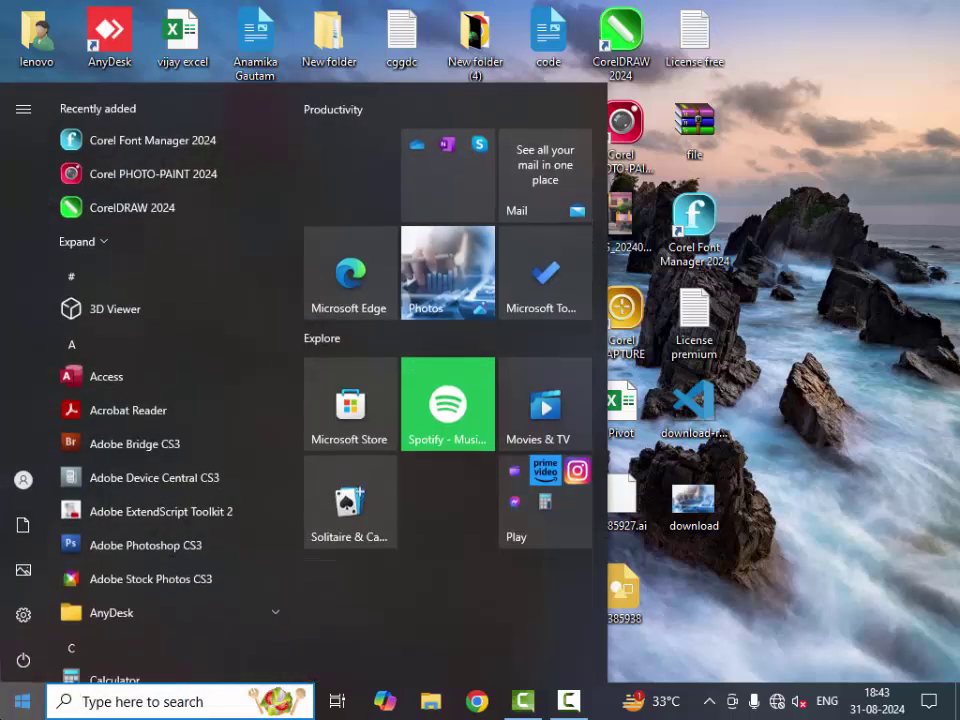
type("ex")
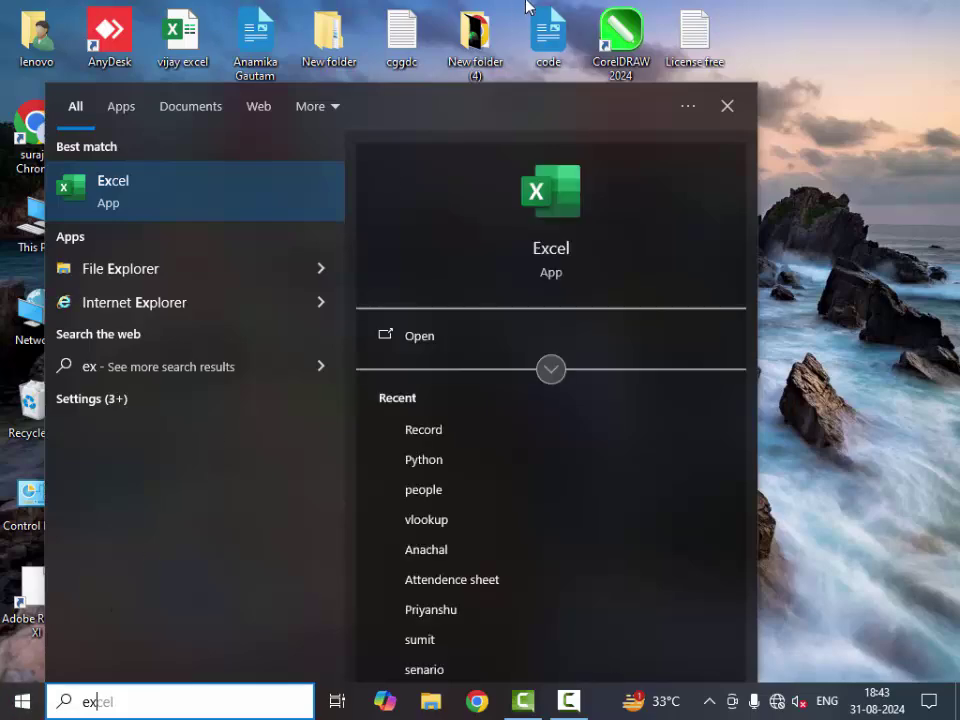
left_click(186, 208)
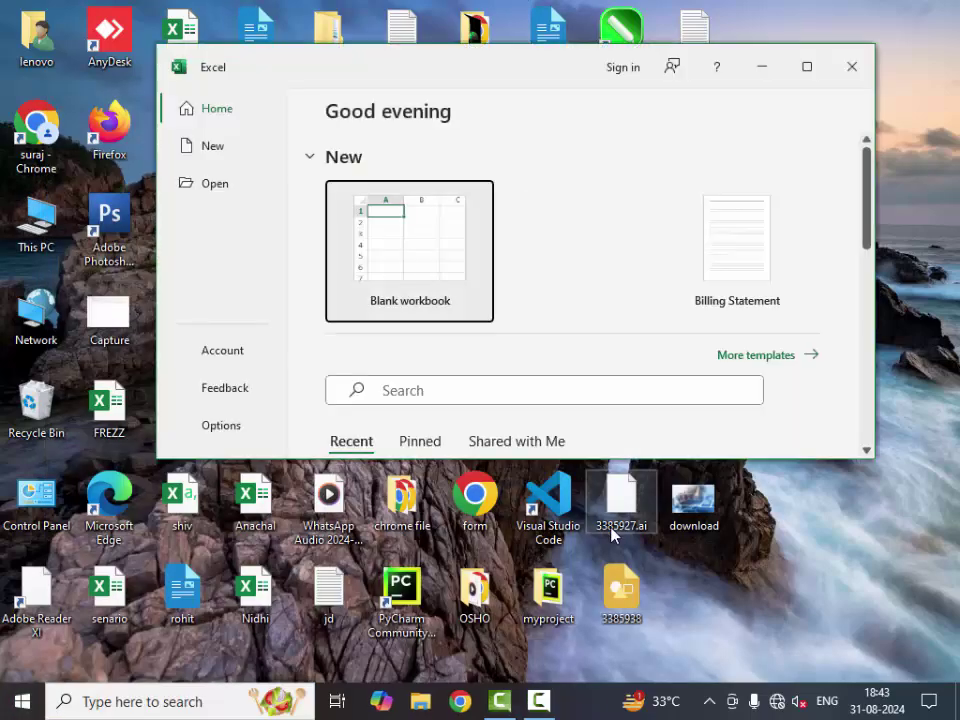
Step: Create a blank workbook, maximize the window and discard the recovered files
left_click(367, 234)
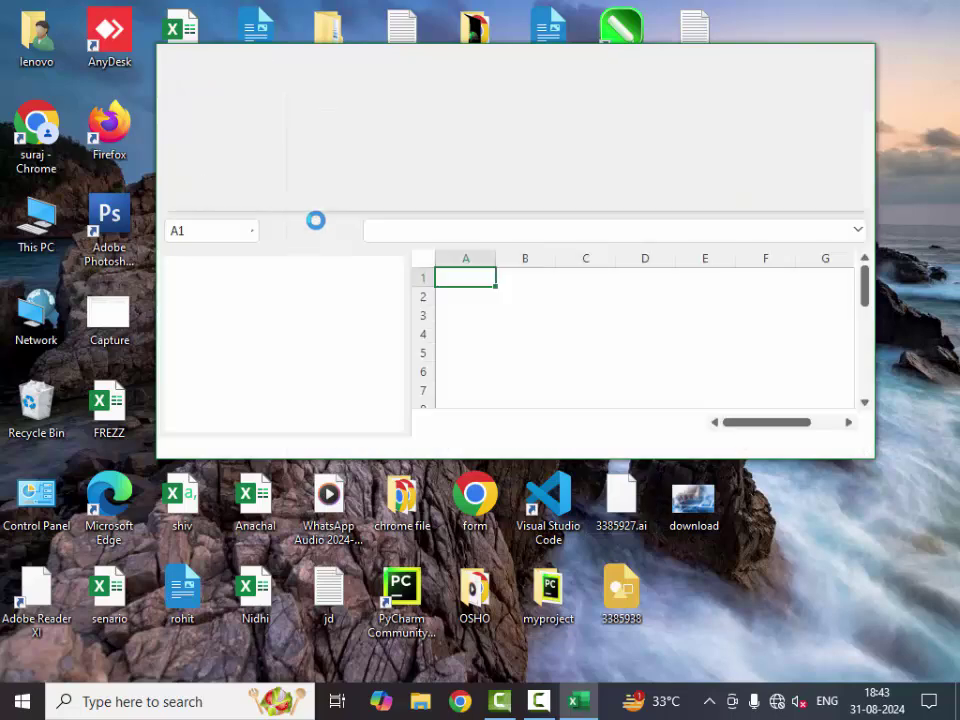
left_click(818, 72)
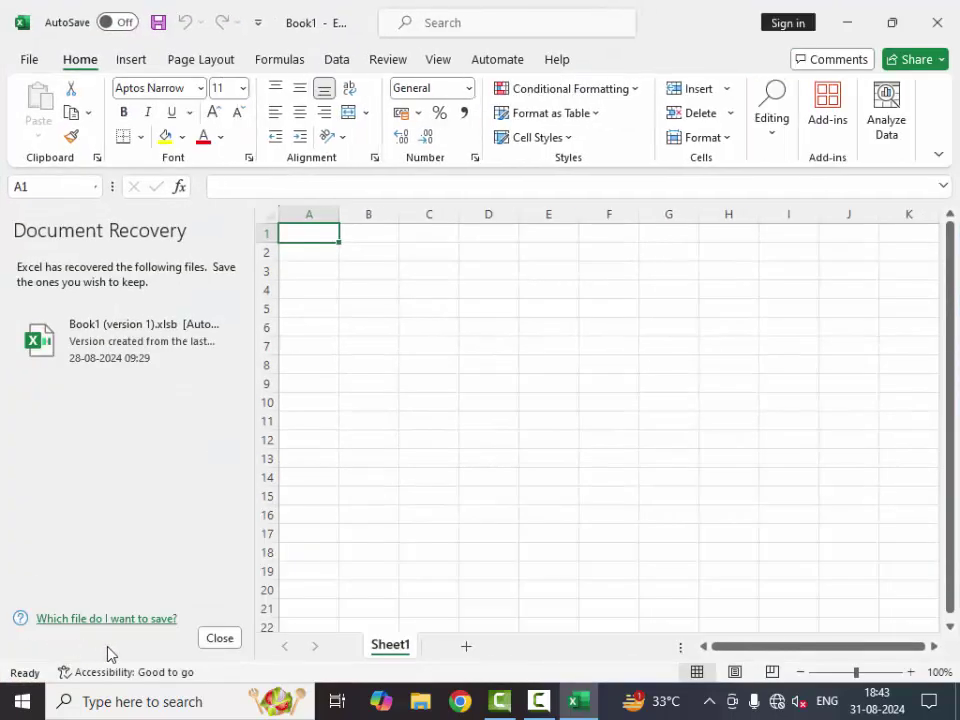
left_click(208, 639)
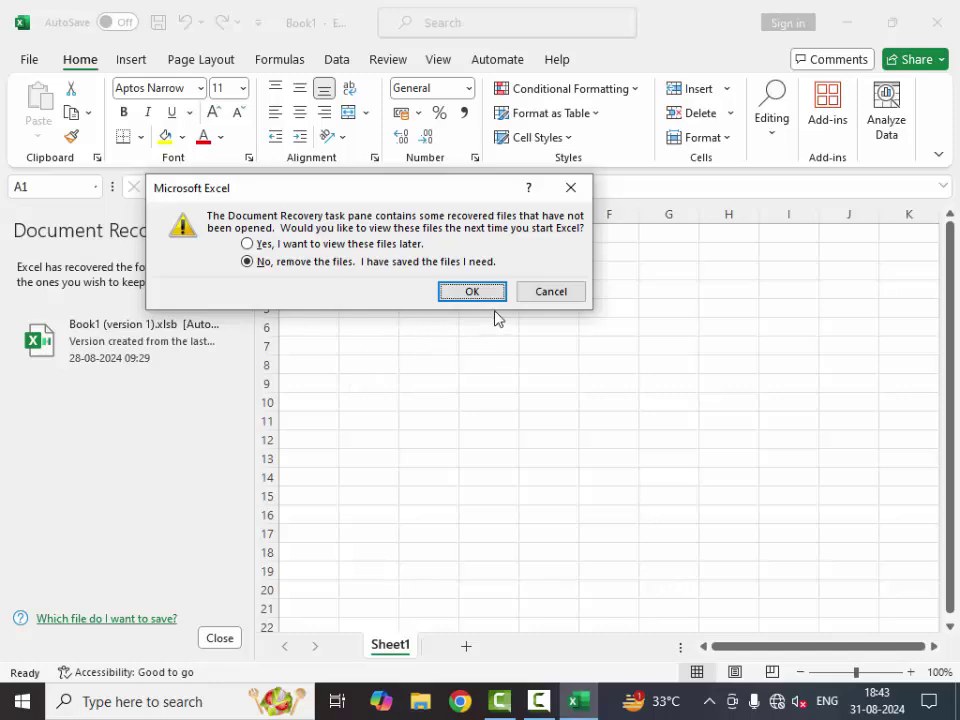
left_click(472, 291)
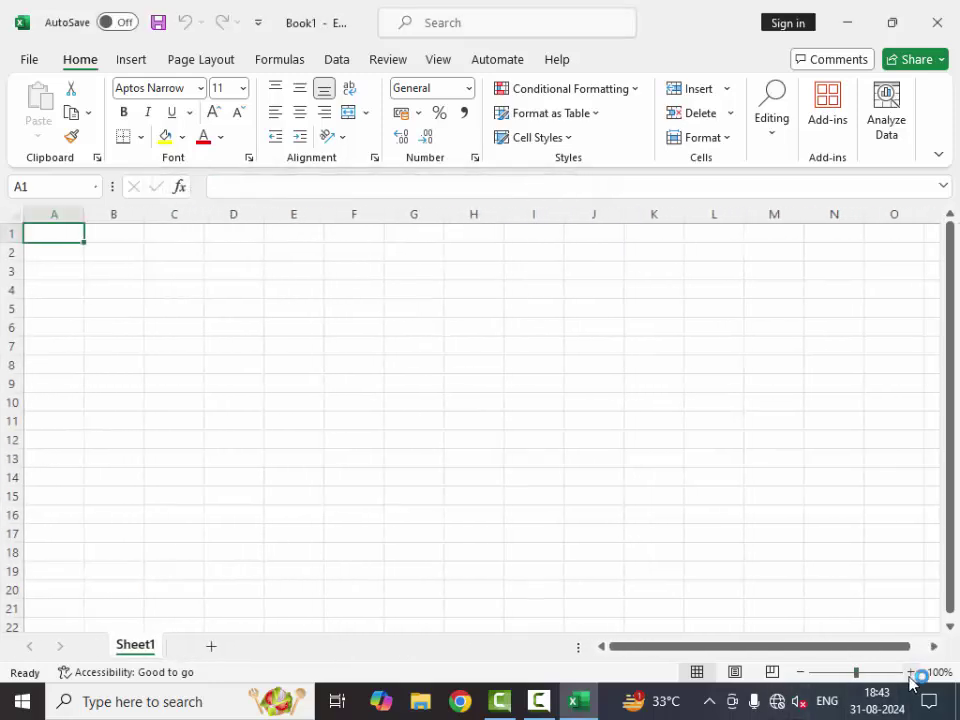
Step: Zoom the sheet in and enter 6, 7 and 9 in A1:C1
left_click(909, 672)
left_click(909, 672)
left_click(909, 672)
left_click(909, 672)
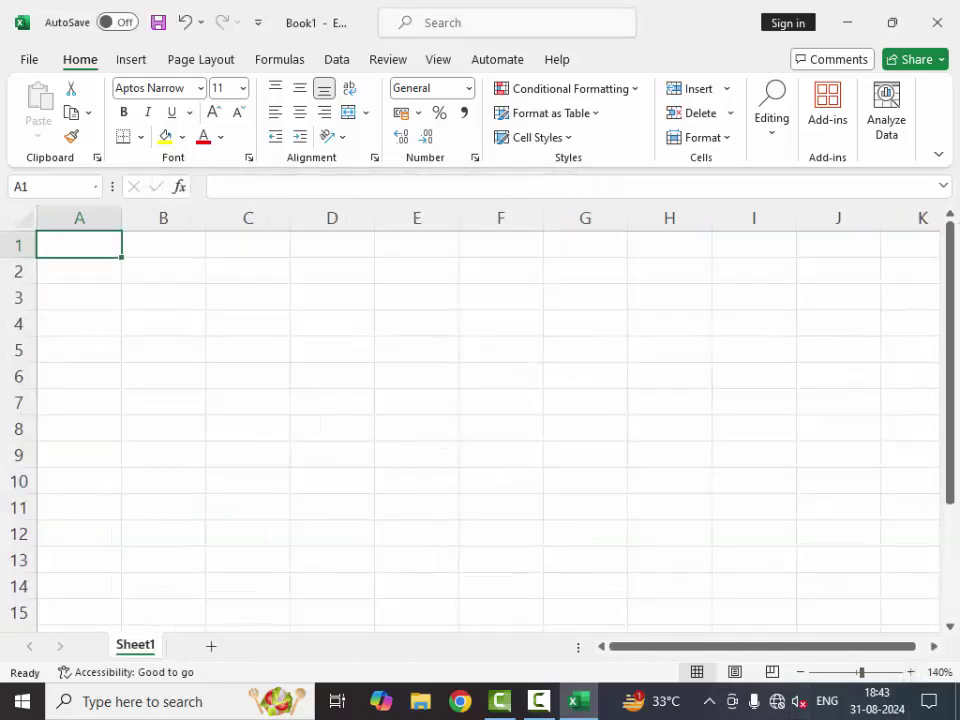
type("6")
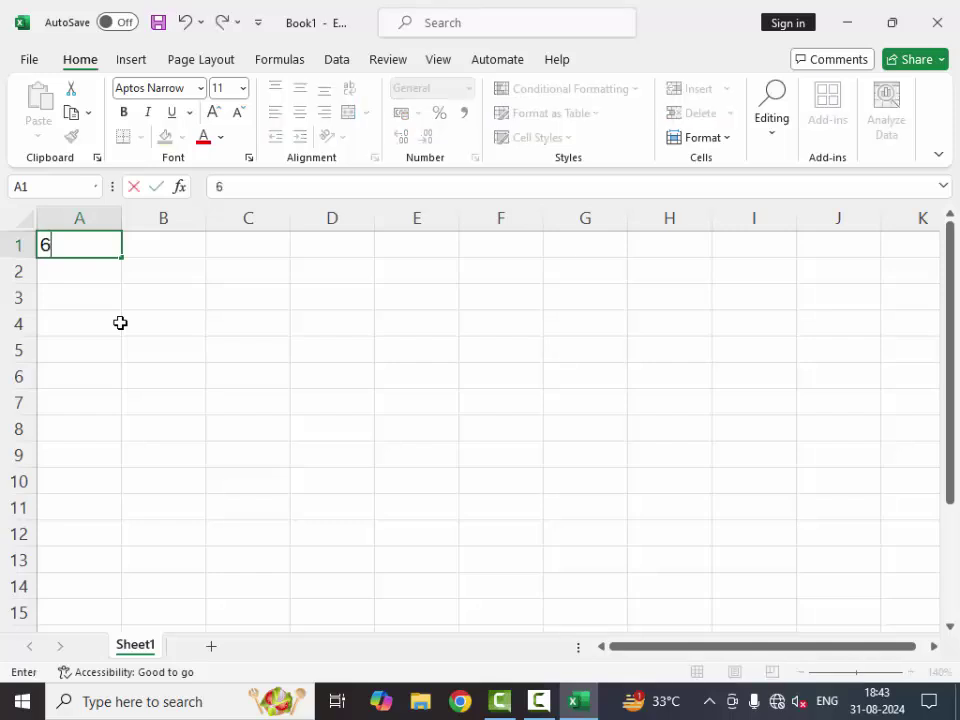
key("Tab")
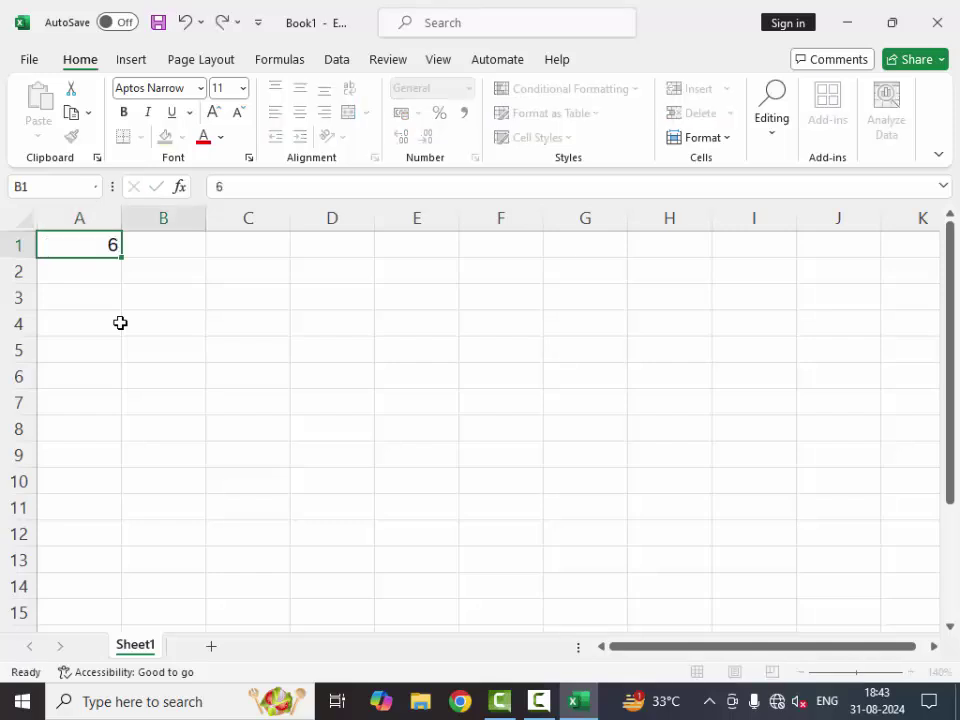
type("7")
key("Tab")
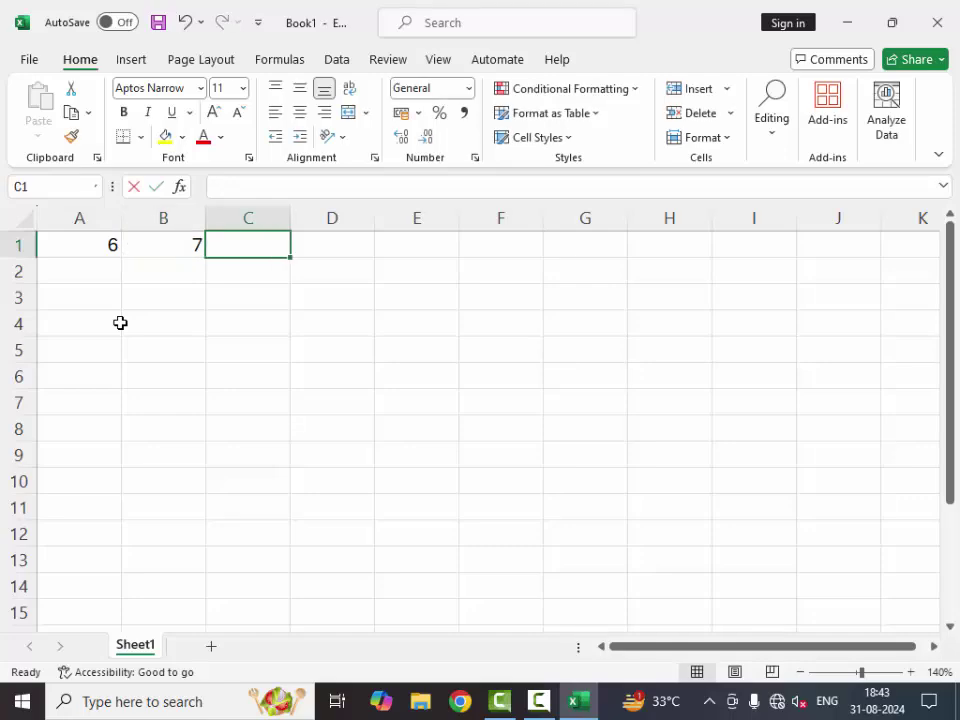
type("9")
key("Tab")
Step: Enter =SUM(A1:C1) in D1 to show 22, then select row 1
type("=")
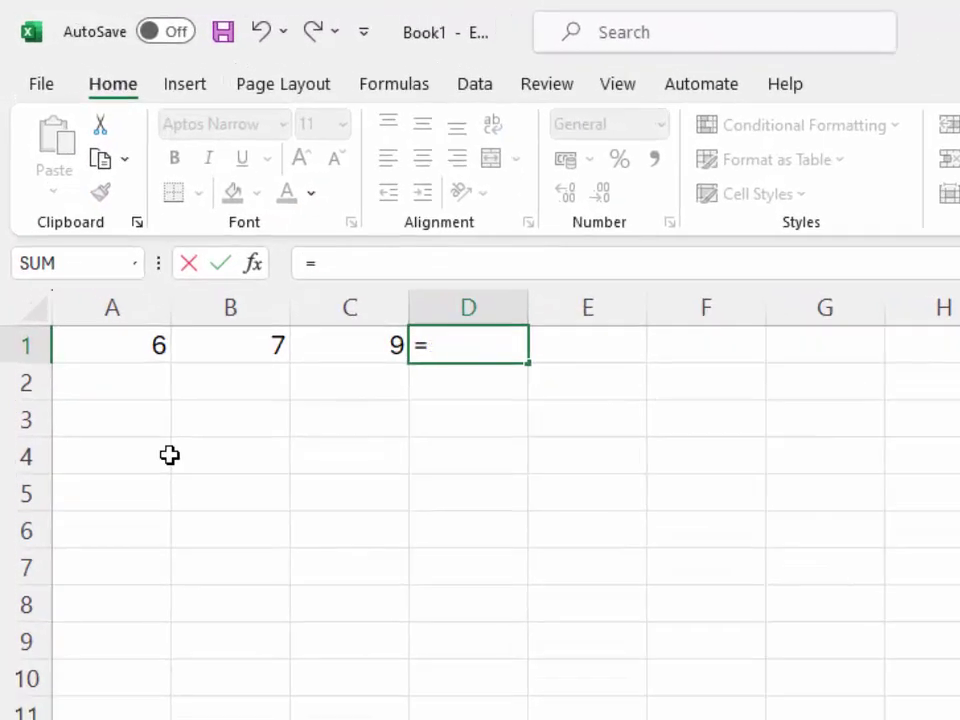
type("sum")
key("Tab")
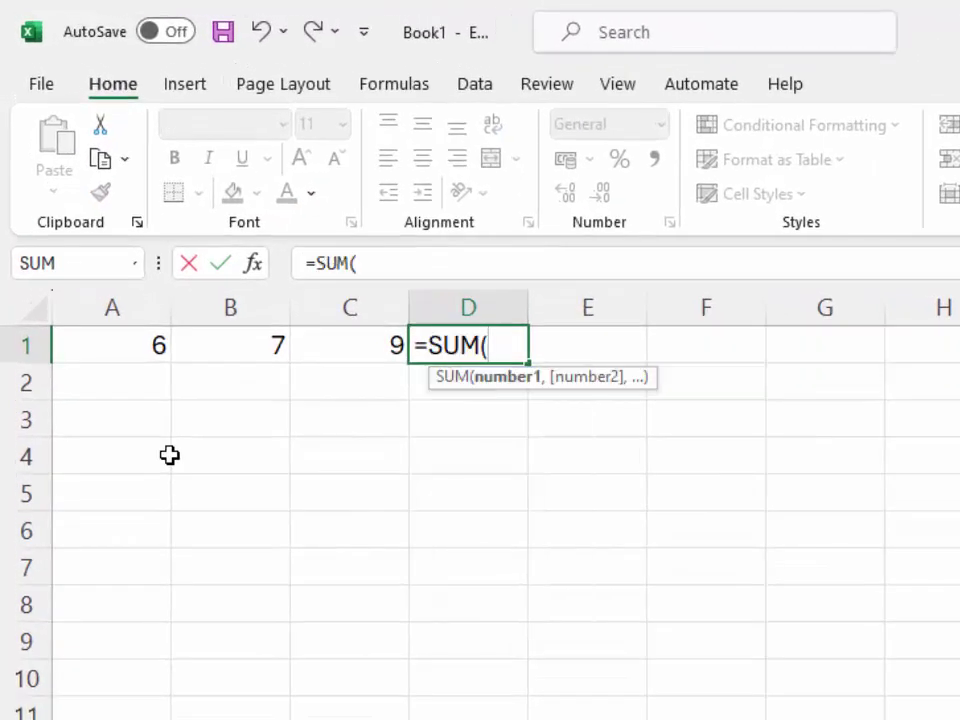
left_click_drag(143, 345, 298, 344)
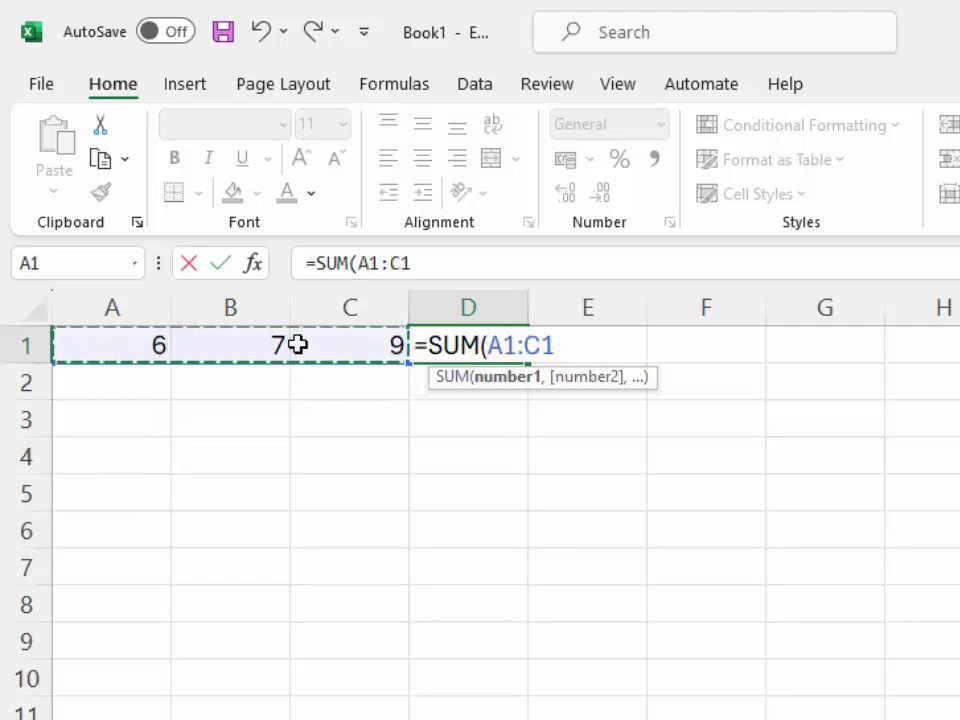
type(")")
key("Return")
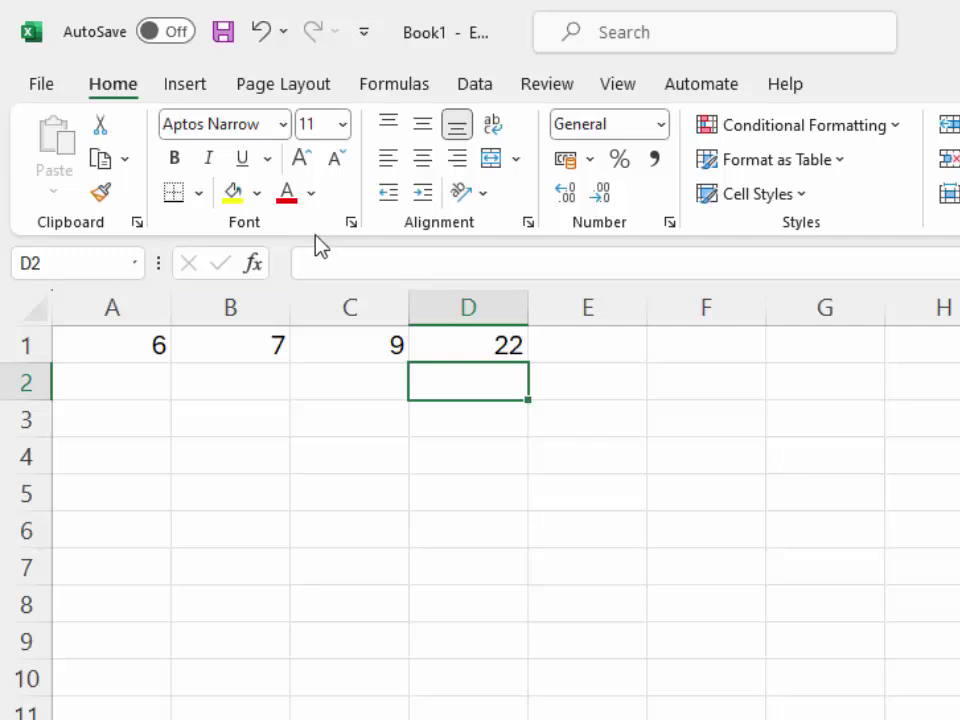
mouse_move(155, 342)
left_mouse_down()
mouse_move(522, 338)
mouse_move(549, 360)
left_mouse_up()
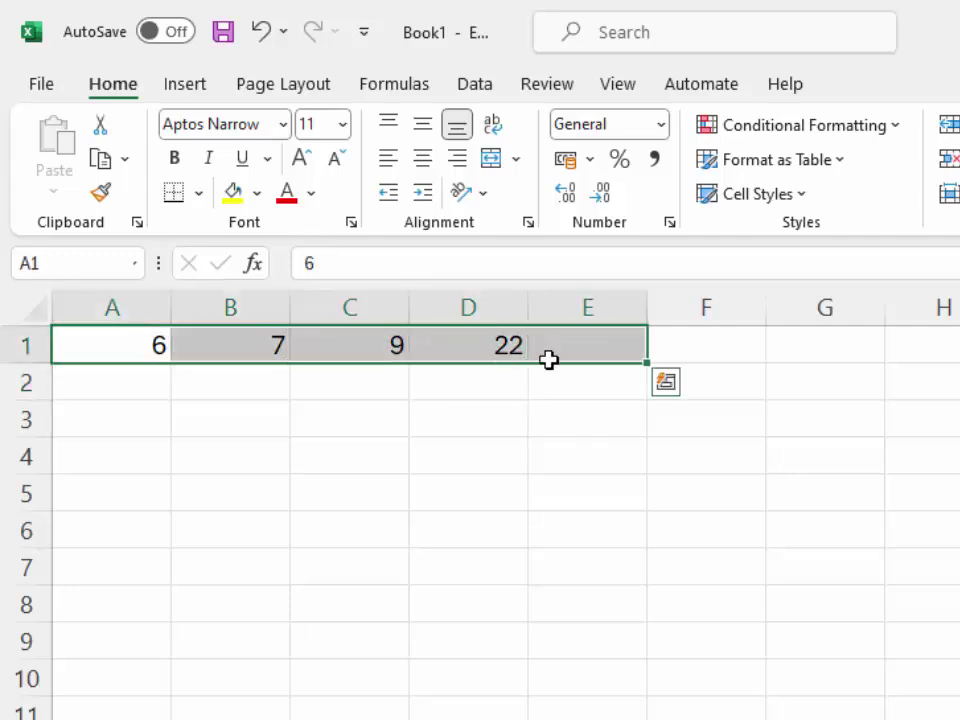
Step: Clear row 1, enter the list 6,7,9,7 in A1, and select B1
key("Delete")
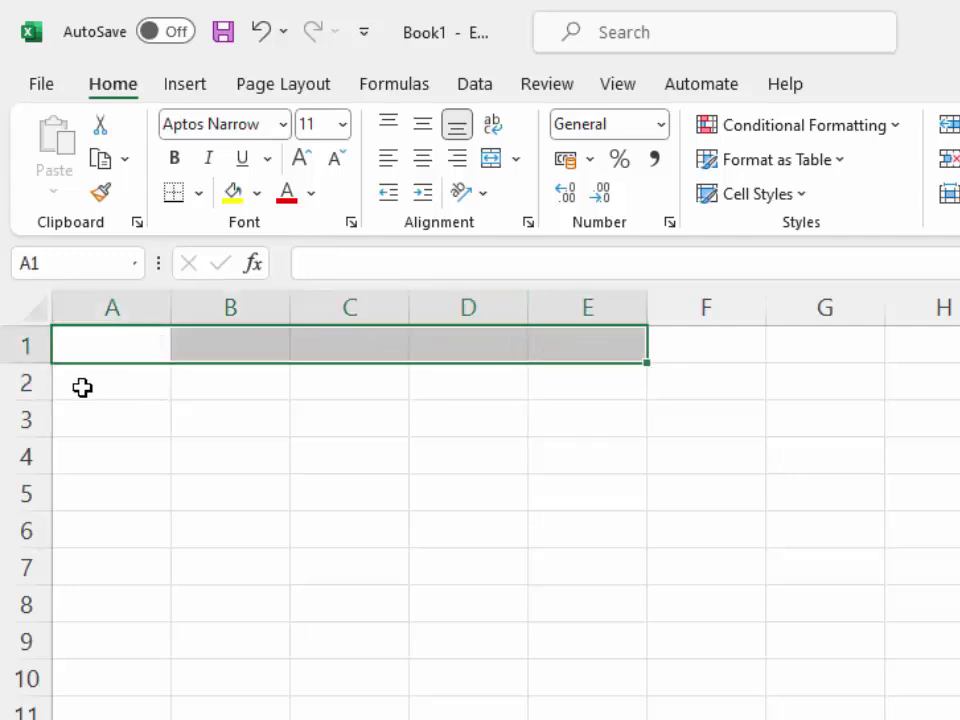
left_click(100, 357)
type("6")
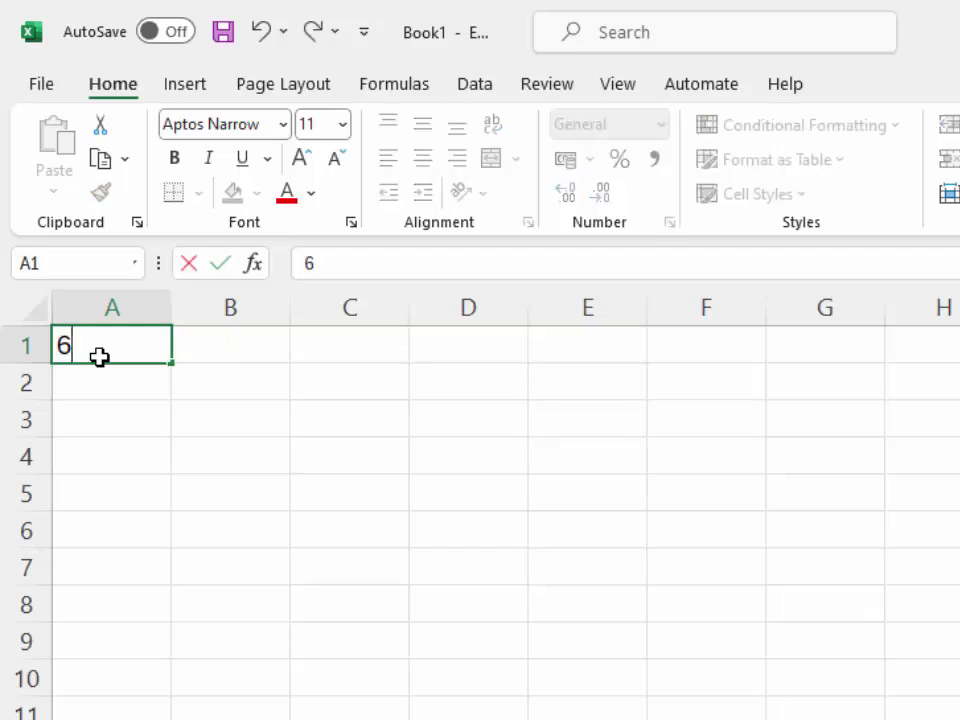
type(",7")
type(",9,7")
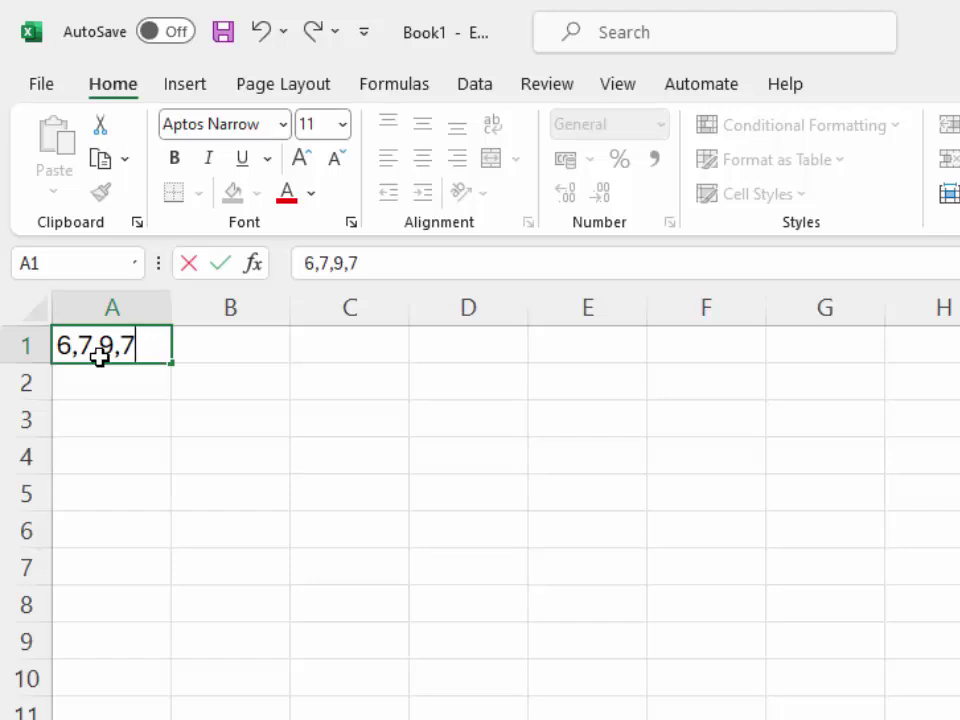
left_click(176, 413)
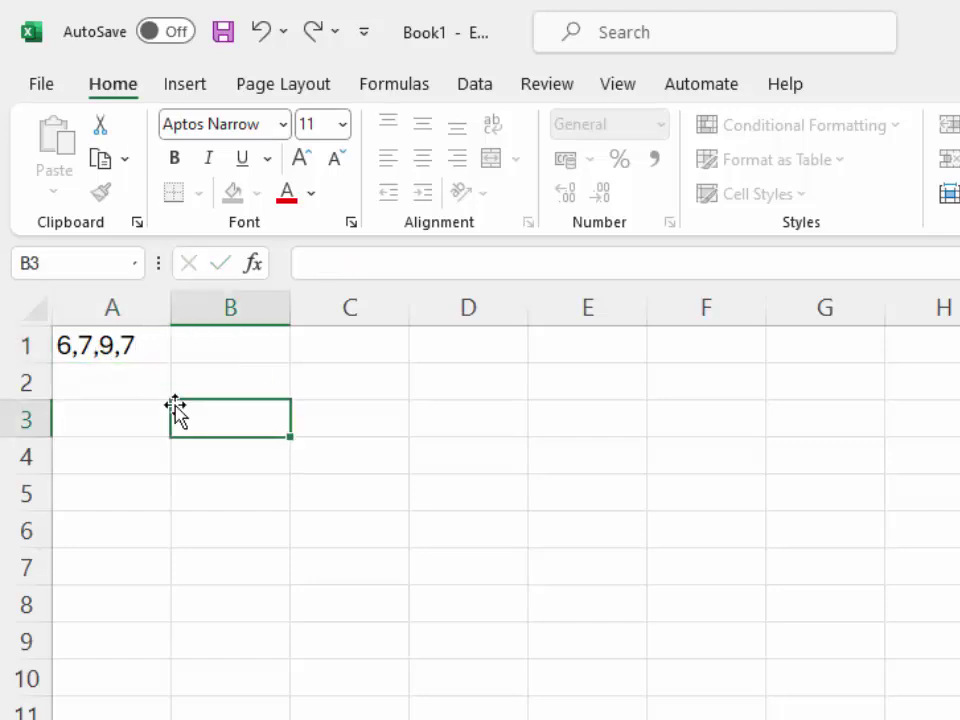
left_click(206, 350)
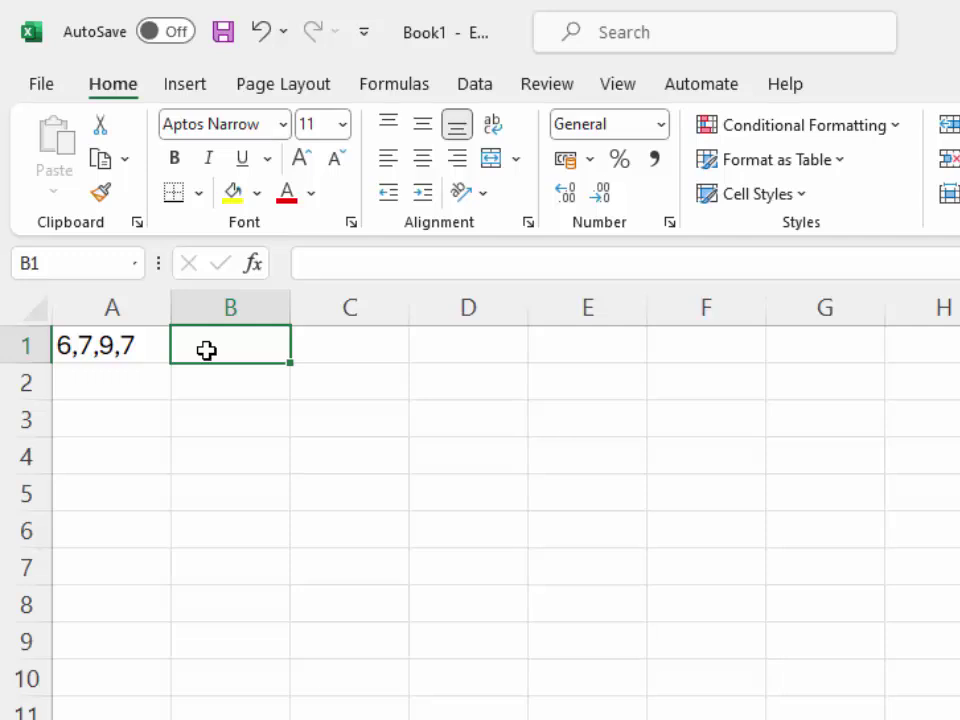
Step: Enter =SUM(--TEXTSPLIT(A1,",")) in B1 so it totals the list to 29
type("=su")
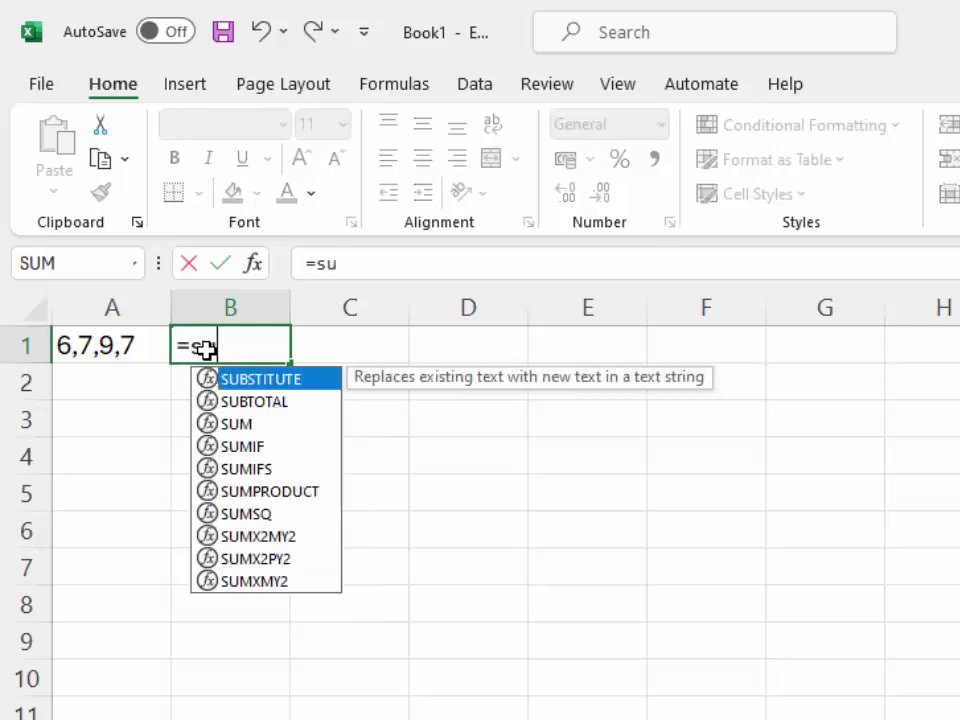
type("n")
key("BackSpace")
type("m")
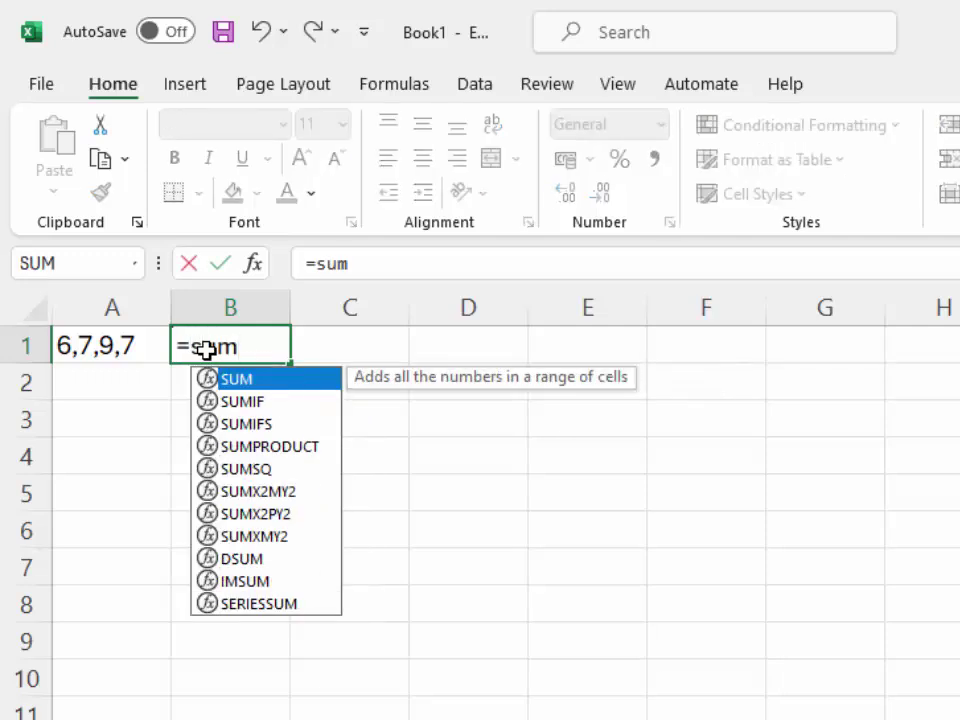
key("Tab")
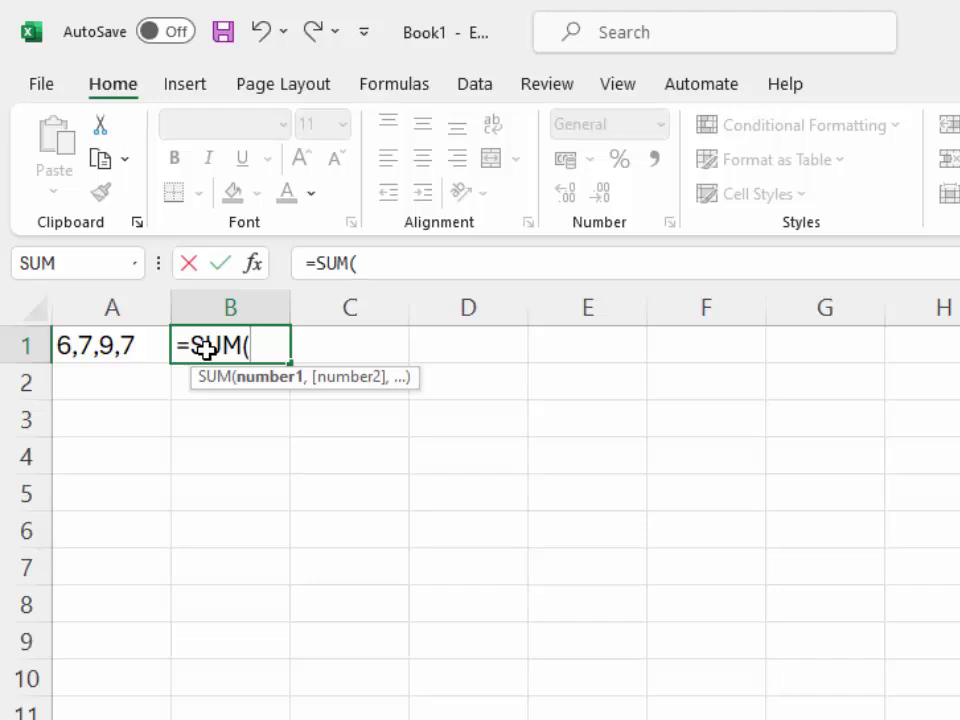
type("--")
type("te")
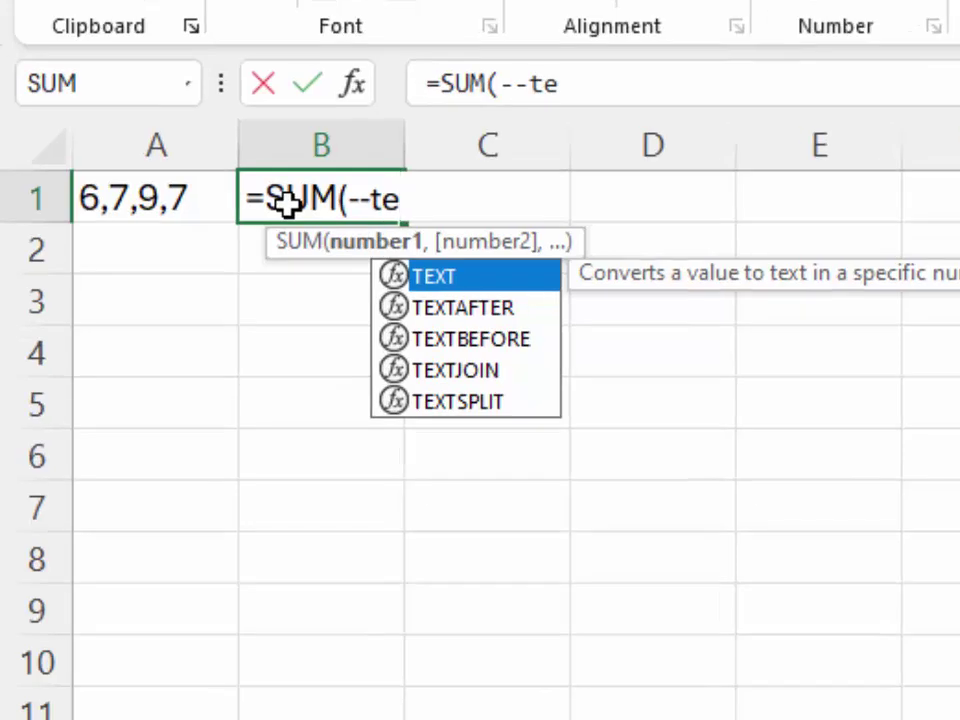
key("Down")
key("Down")
key("Down")
key("Down")
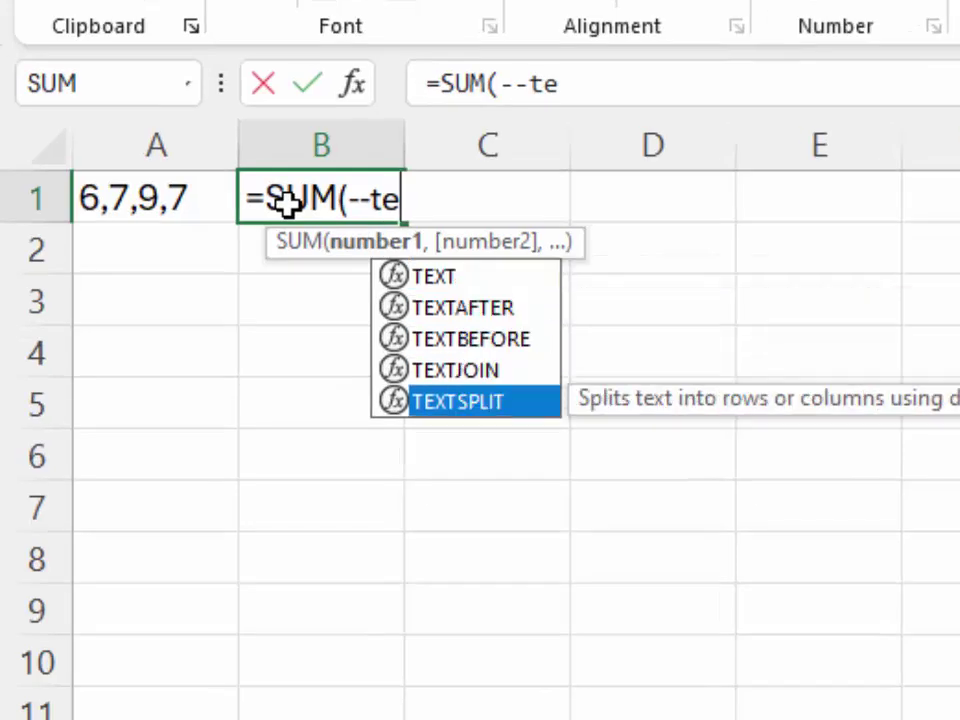
key("Tab")
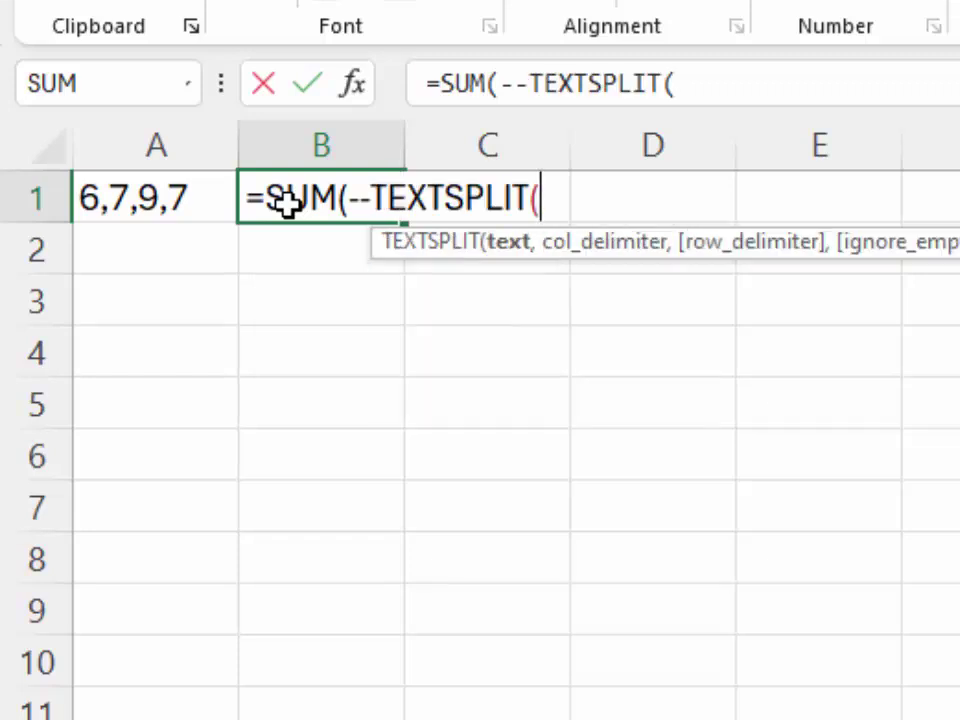
left_click(178, 195)
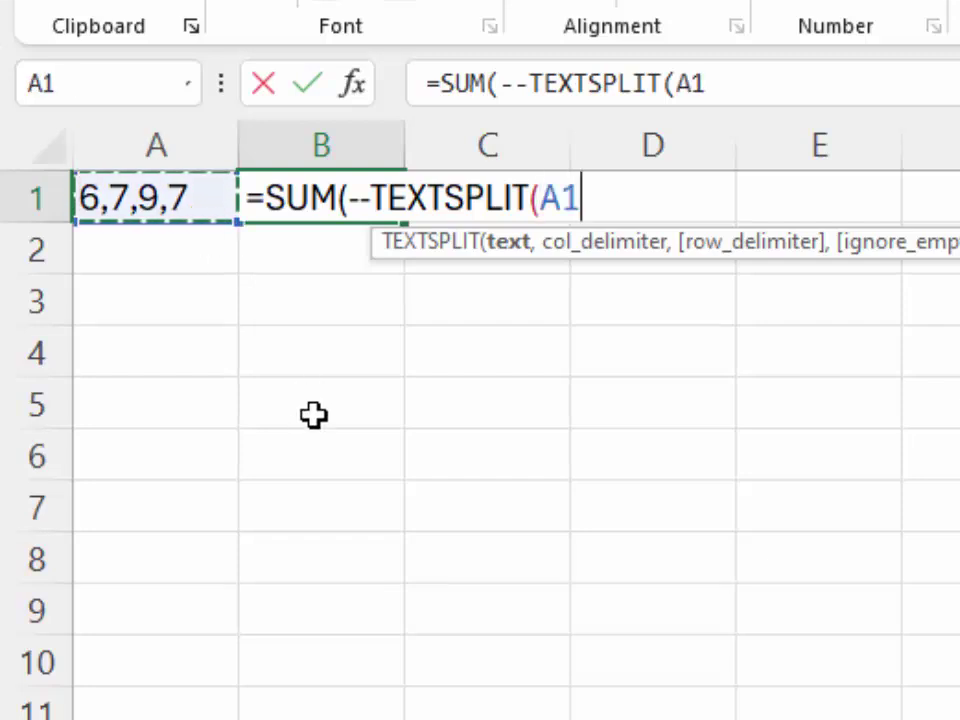
type(",")
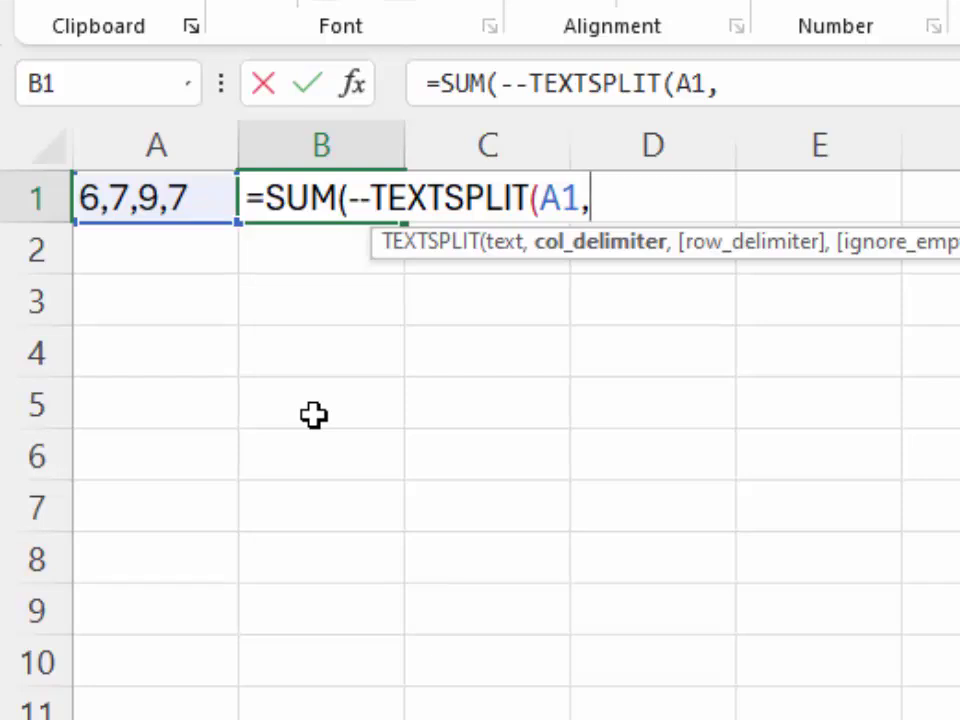
type("\",\"")
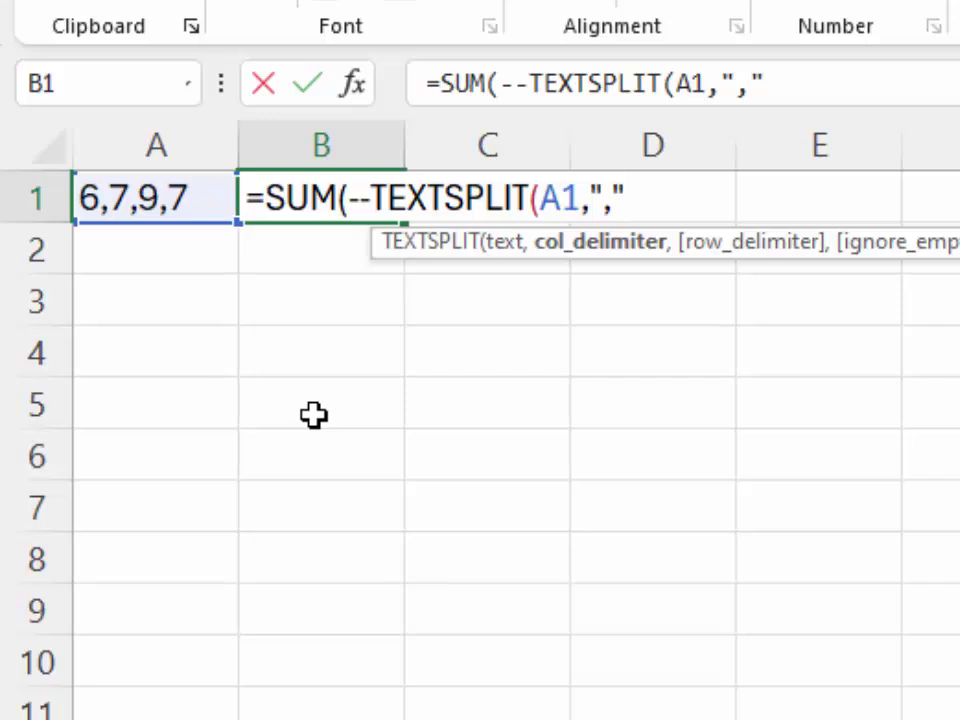
type(")")
type(")")
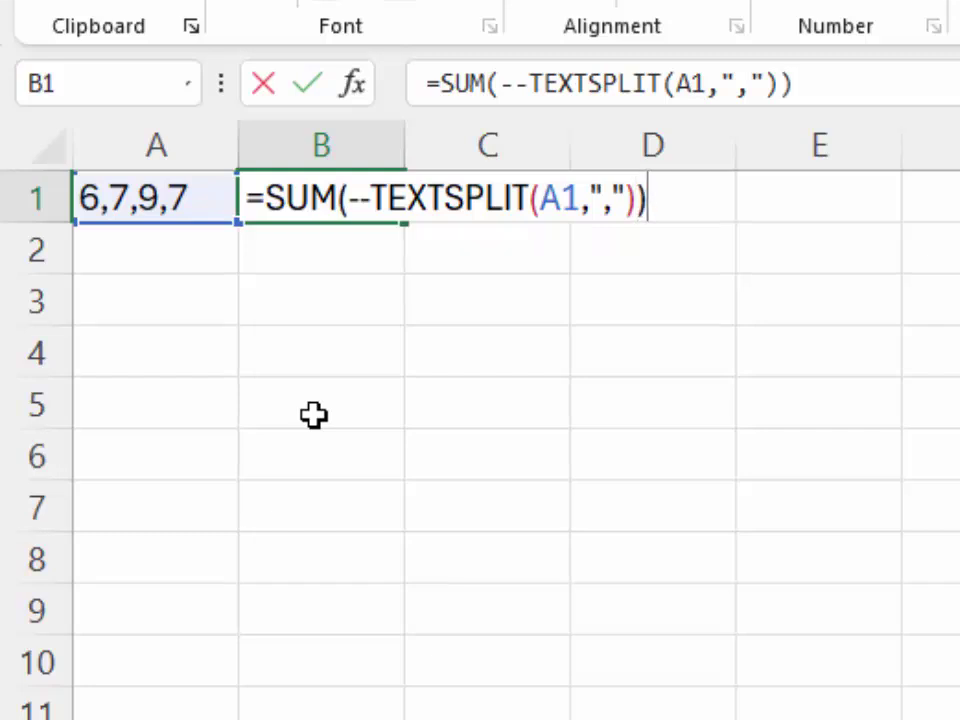
key("Return")
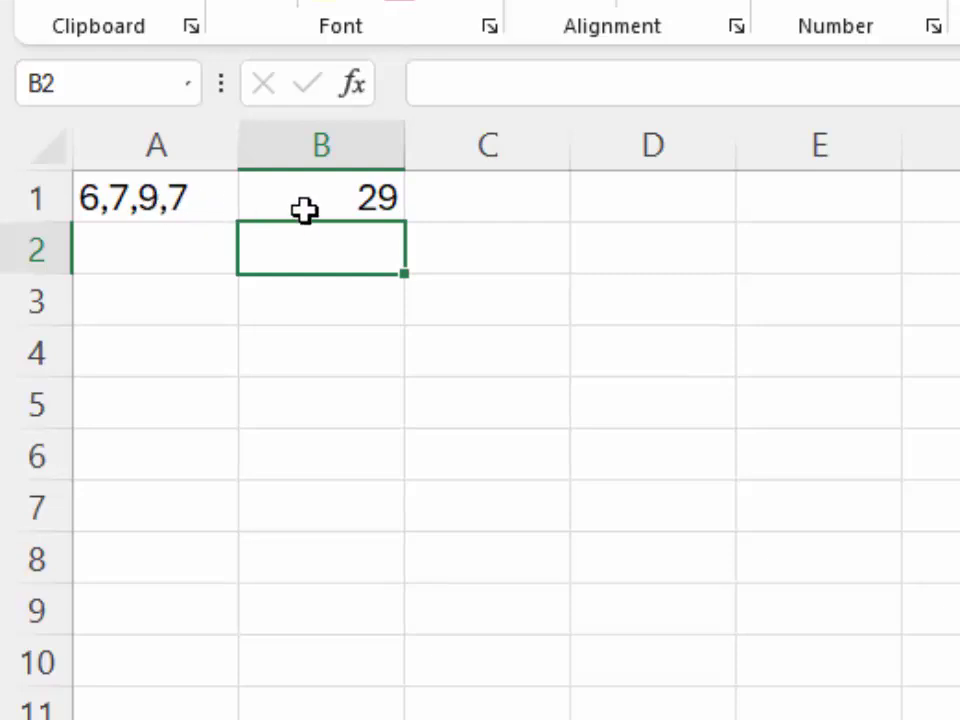
Step: Append ,9,6,6 and ,4,7 to A1's list, widening column A so it shows
double_click(190, 192)
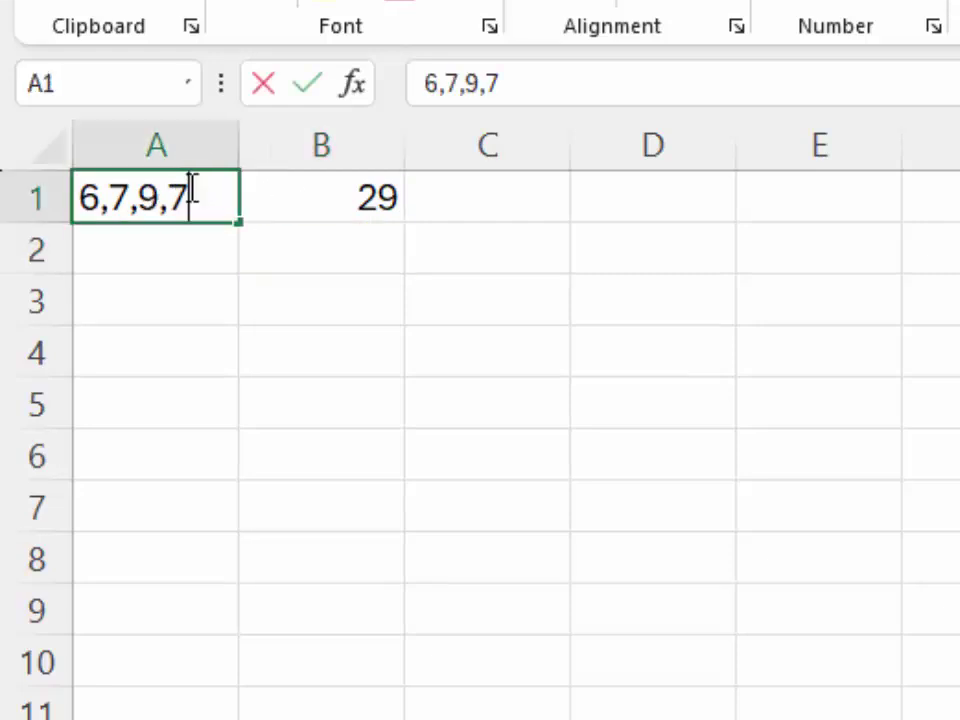
type(",")
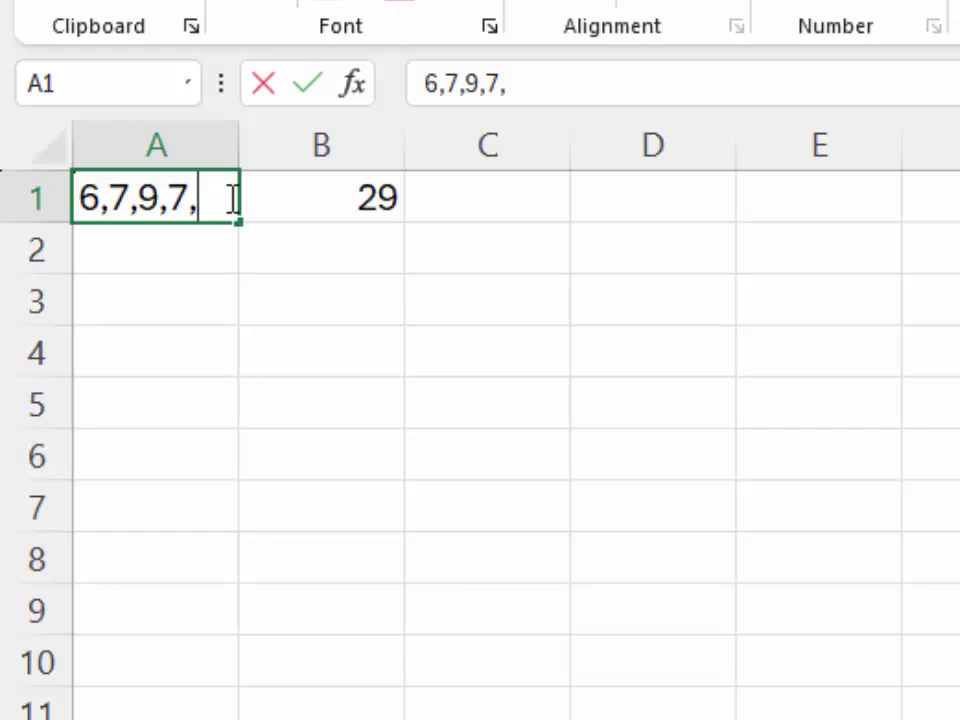
type("9,6")
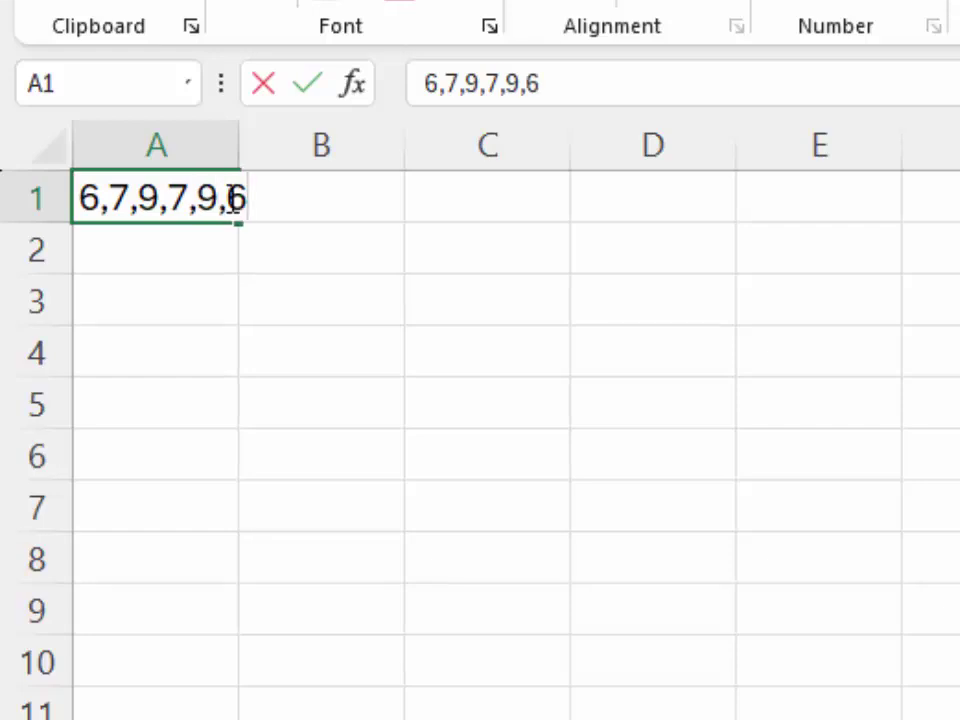
type(",6")
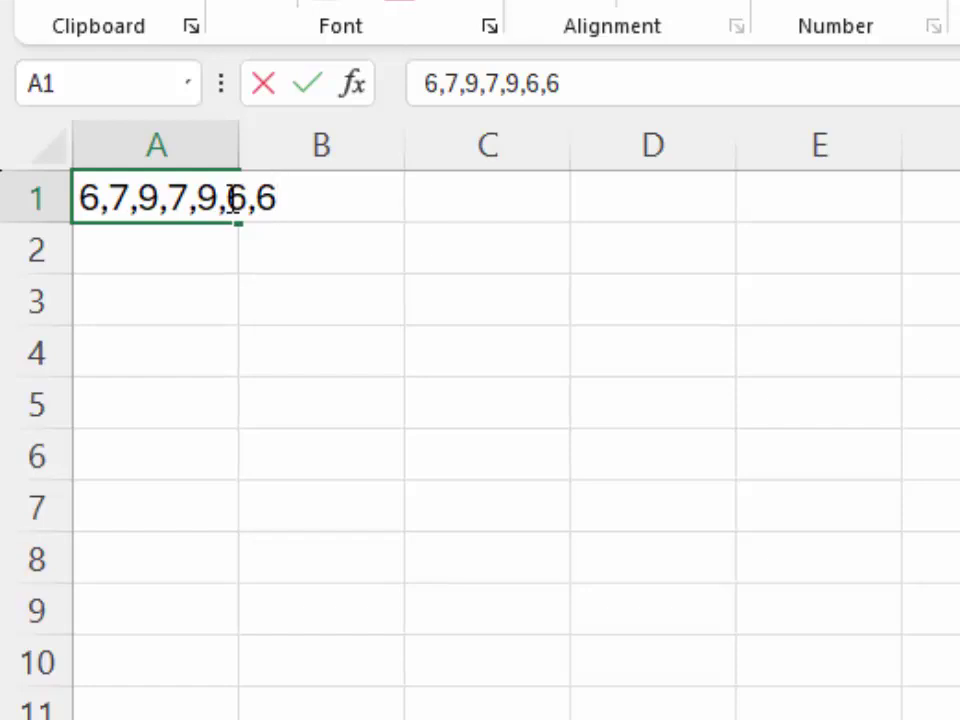
key("Return")
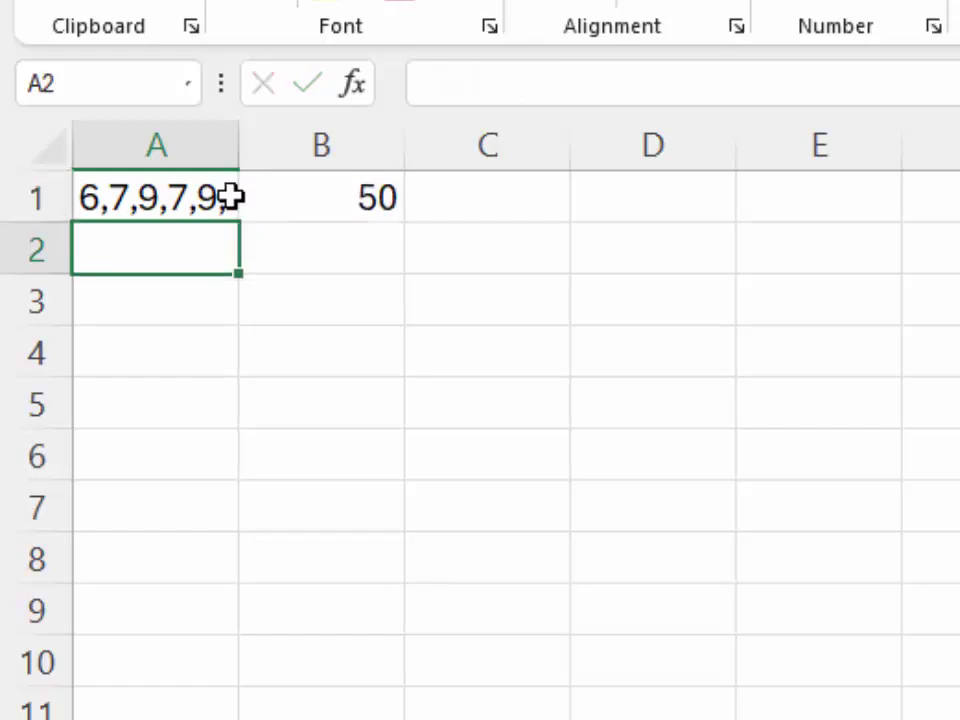
left_click_drag(240, 147, 418, 264)
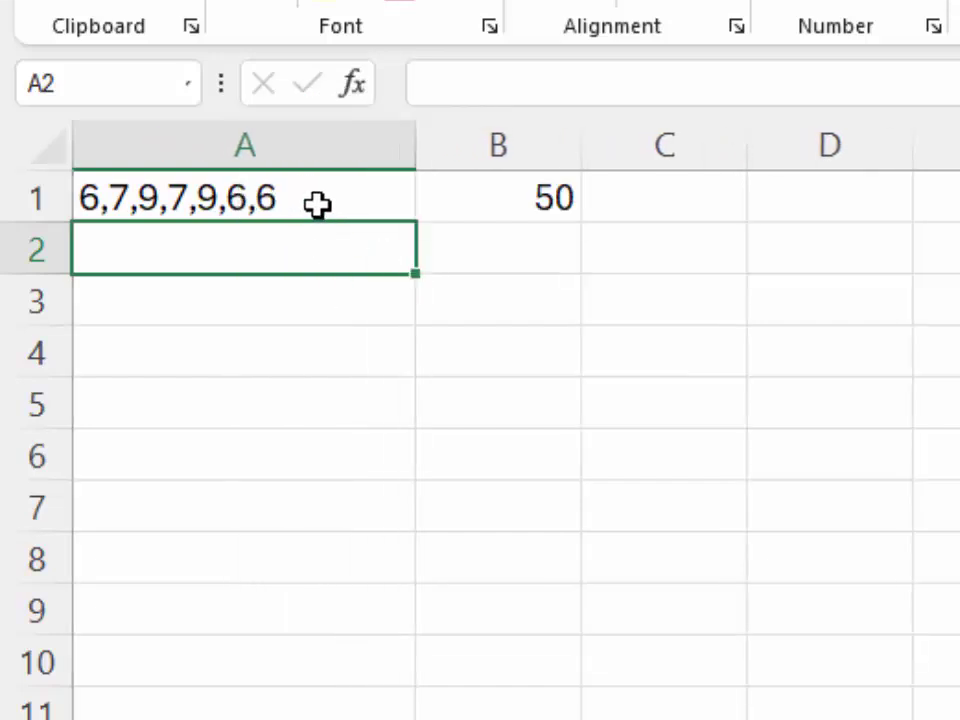
double_click(303, 195)
type(",")
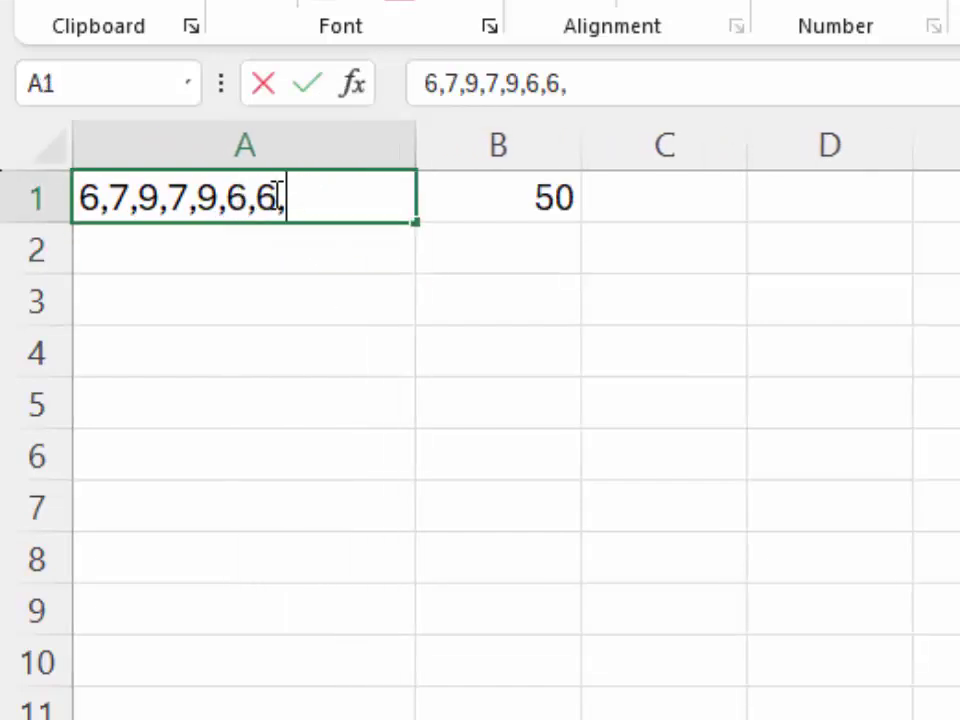
type("4,")
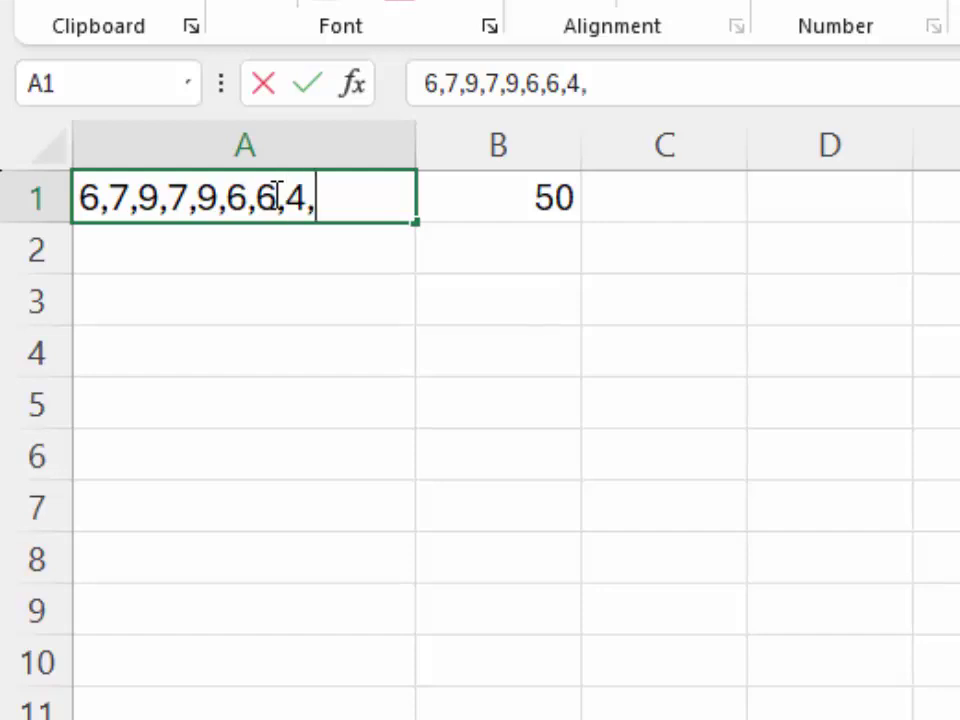
type("7")
key("Return")
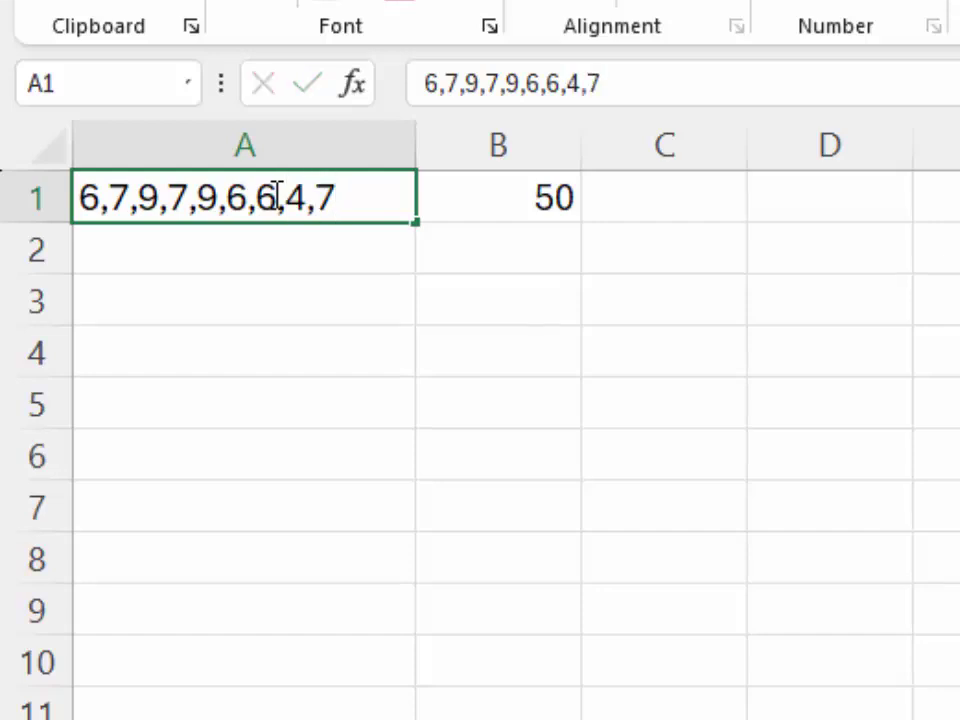